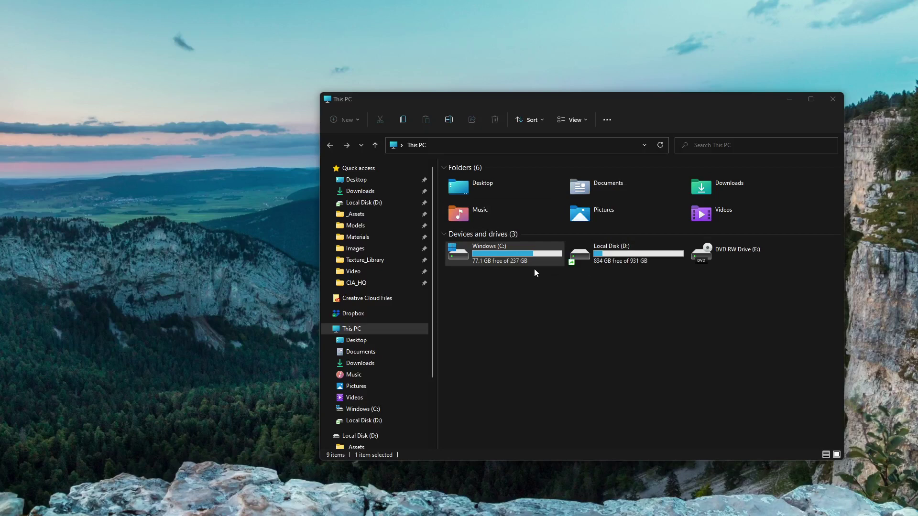
Open the Windows (C:) drive in a new window and move it left of This PC.
right_click(509, 258)
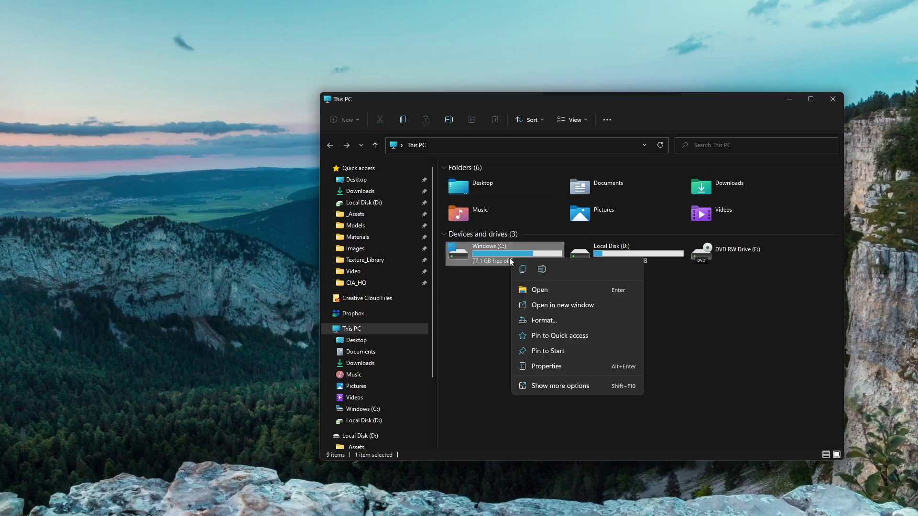
click(556, 307)
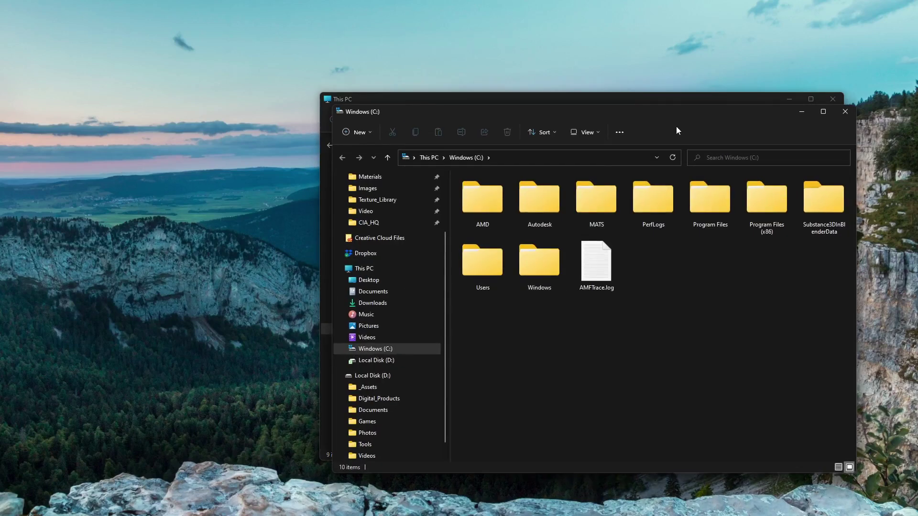
drag(684, 118, 476, 112)
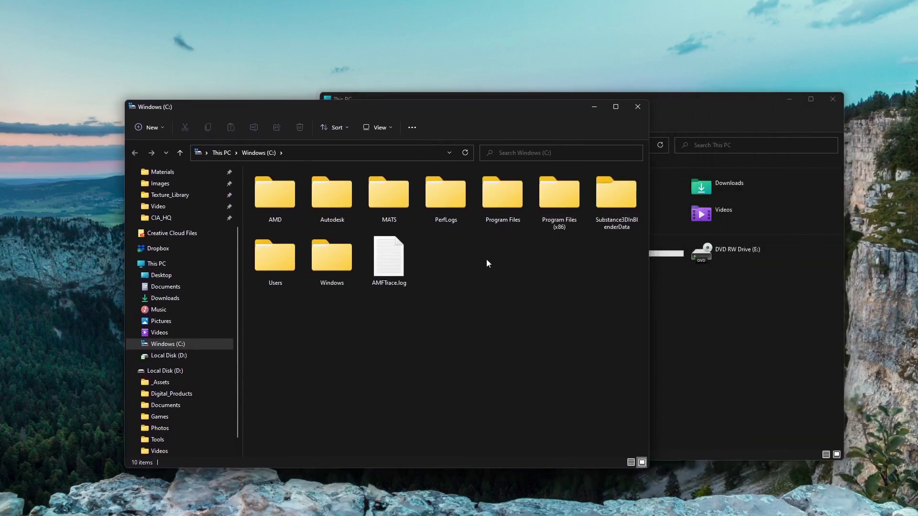
Go to Users and your profile folder, then turn on Hidden items to reveal AppData.
double_click(283, 270)
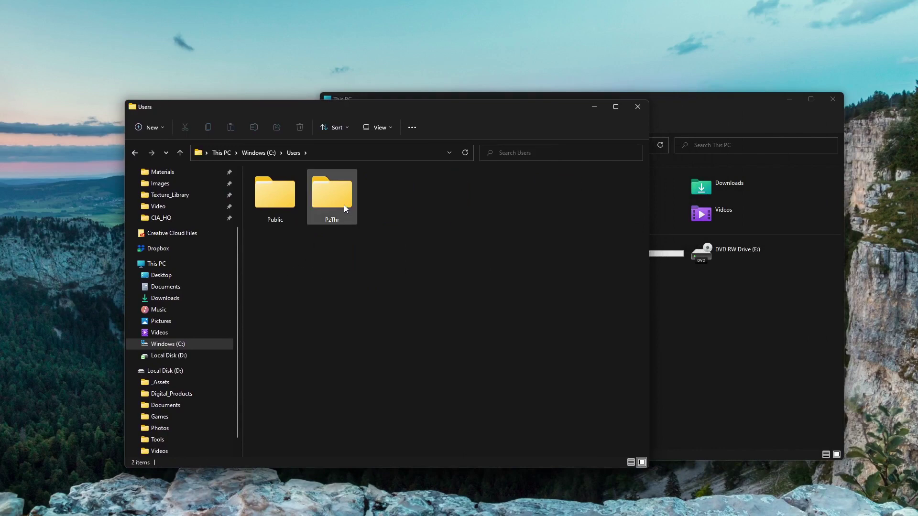
double_click(332, 212)
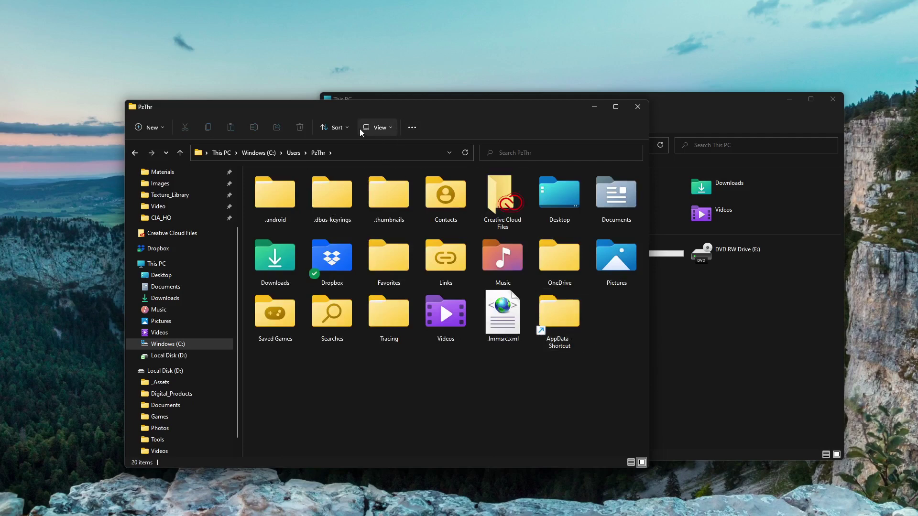
click(348, 130)
click(379, 126)
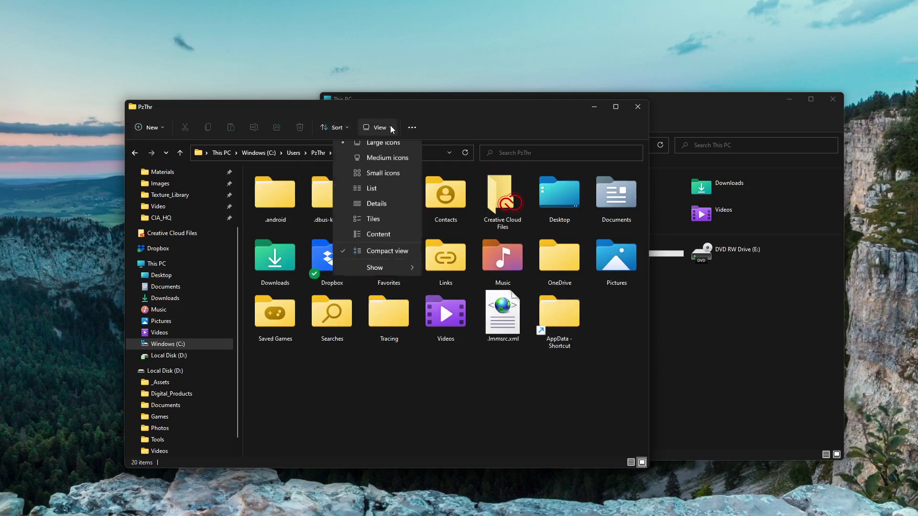
click(378, 127)
click(378, 127)
mouse_move(395, 295)
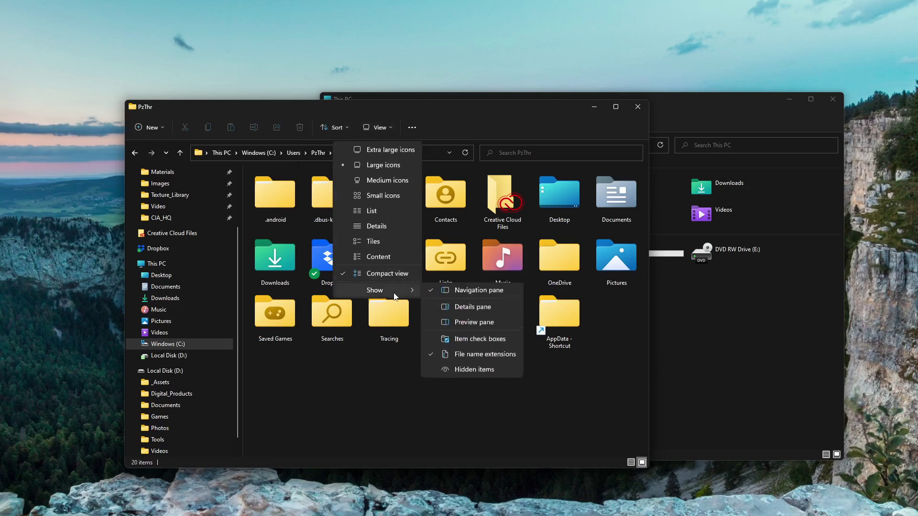
click(481, 370)
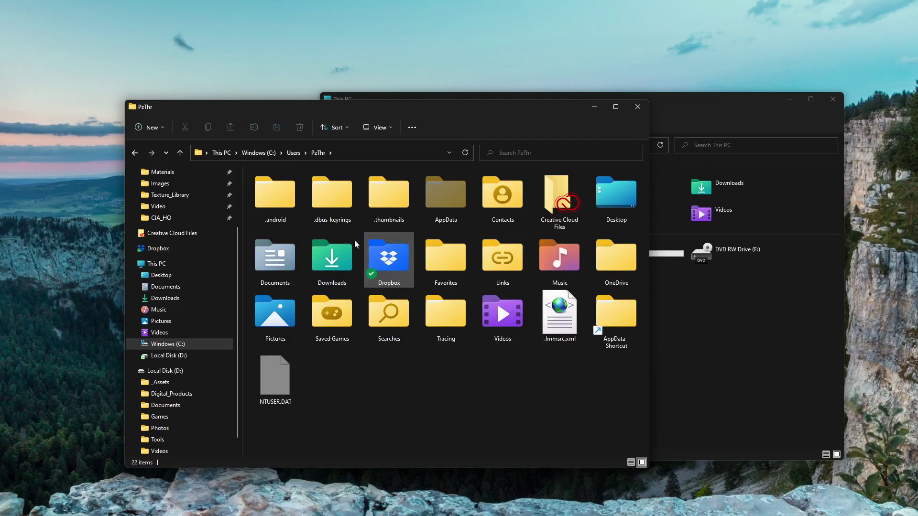
Navigate through AppData, Roaming and Blender Foundation into Blender, and select the 3.2 folder.
click(439, 211)
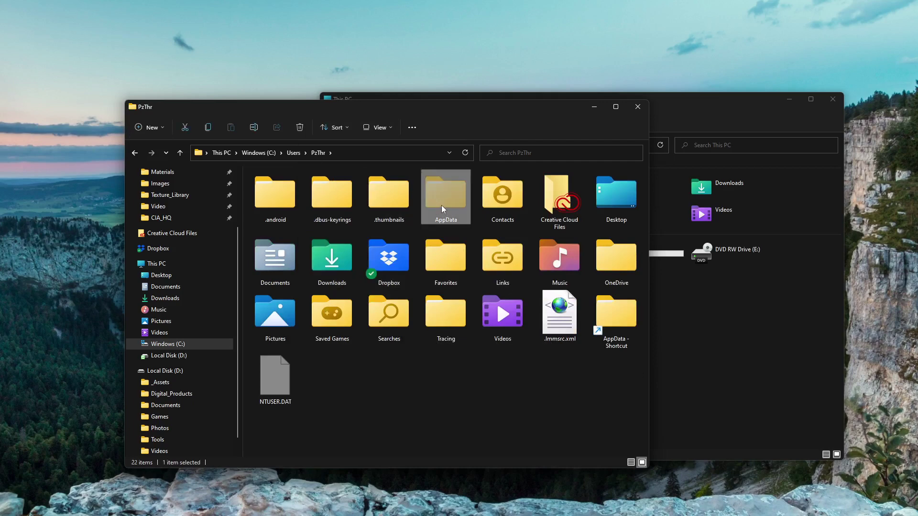
double_click(441, 205)
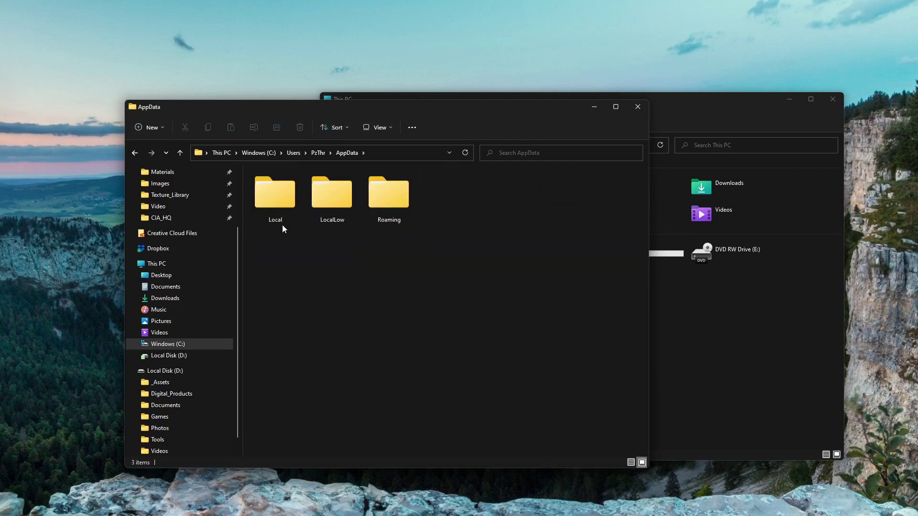
double_click(397, 206)
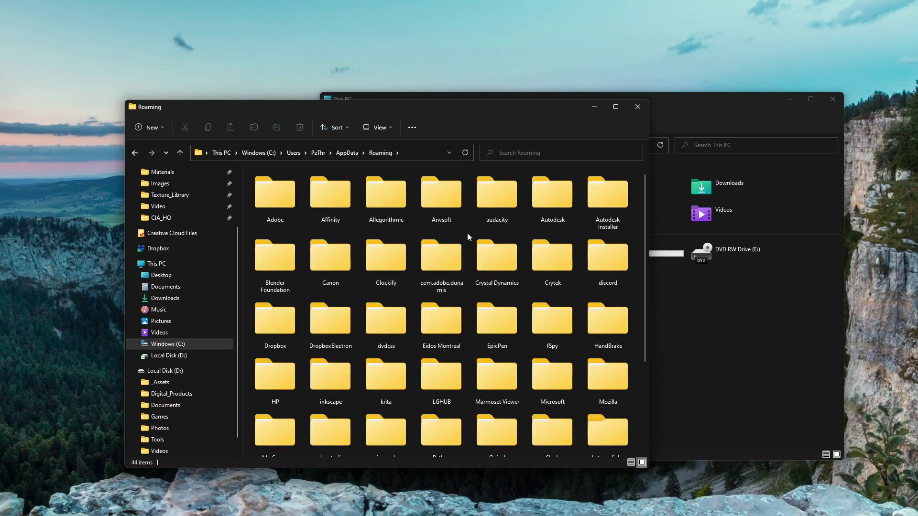
double_click(290, 268)
double_click(281, 214)
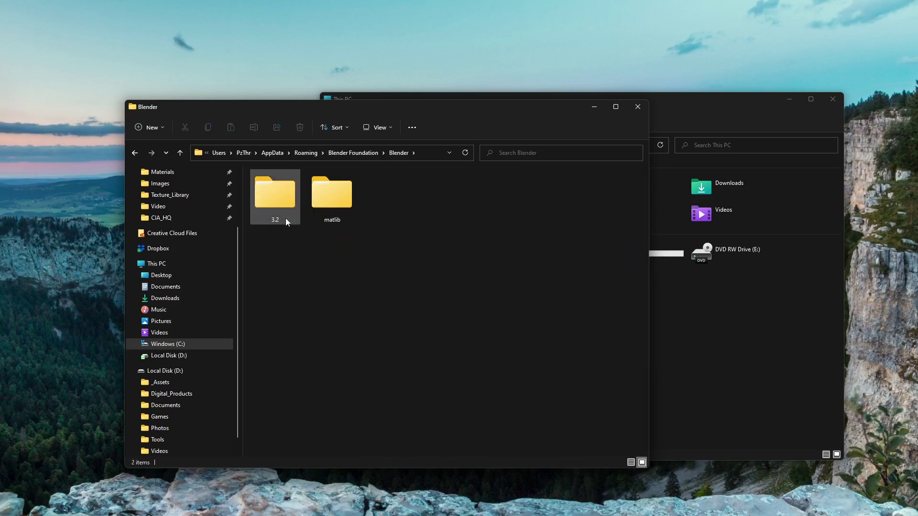
click(284, 218)
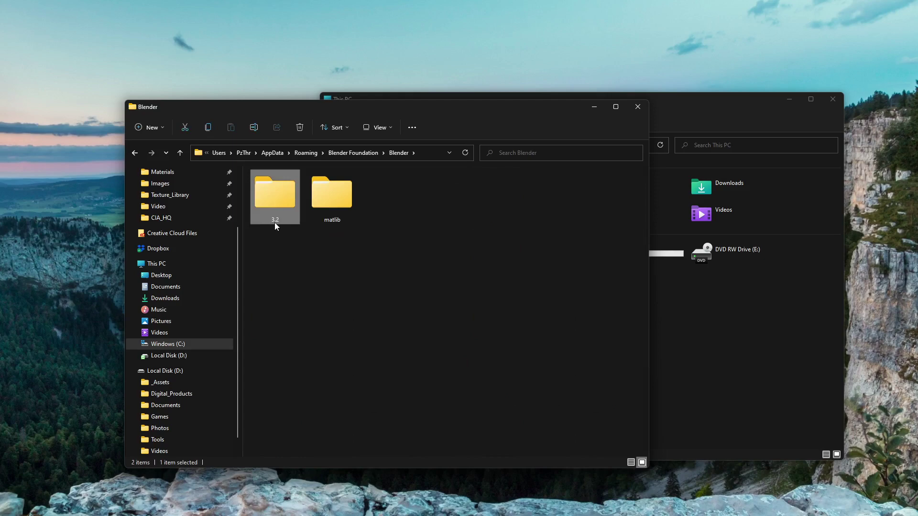
double_click(275, 222)
double_click(287, 220)
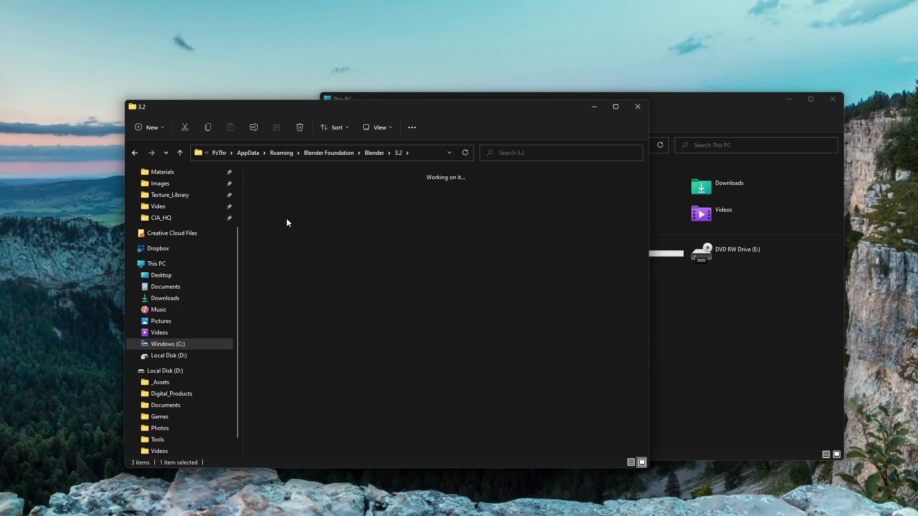
key(alt+Left)
click(392, 206)
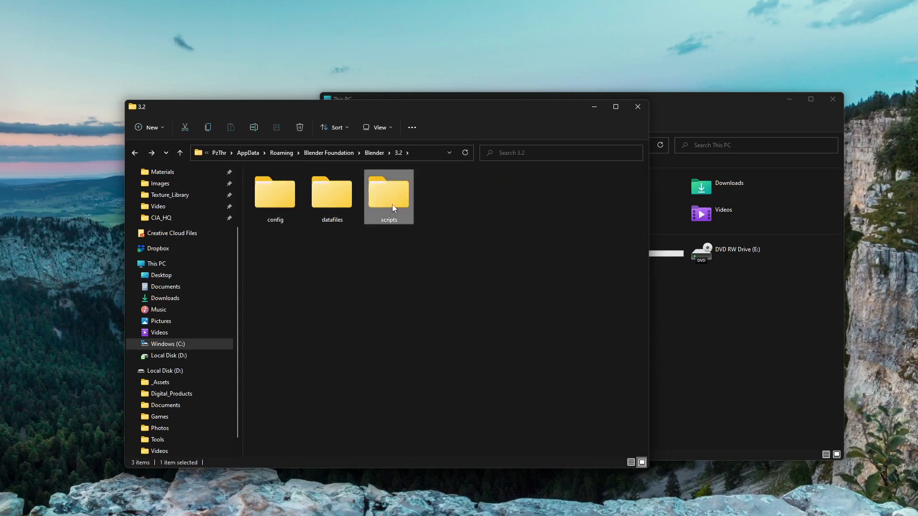
double_click(392, 206)
key(alt+Left)
double_click(355, 210)
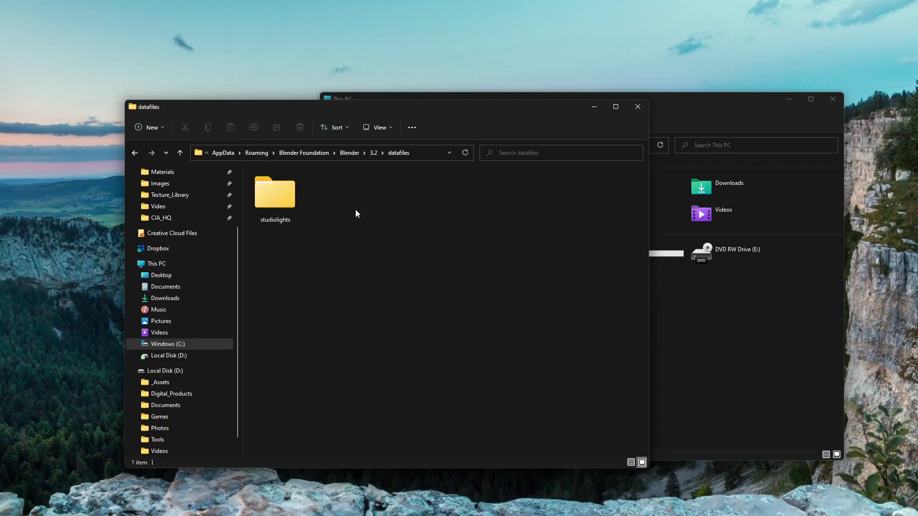
double_click(285, 215)
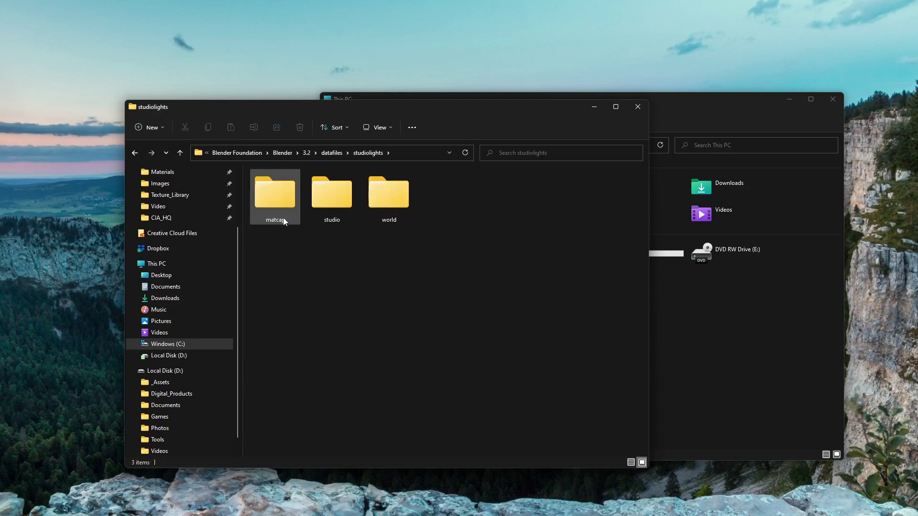
double_click(287, 212)
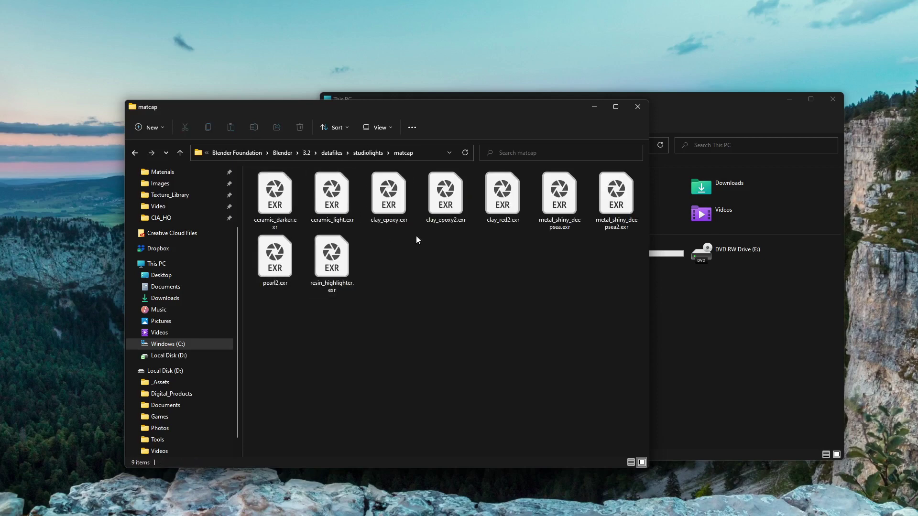
key(alt+Left)
key(alt+Left)
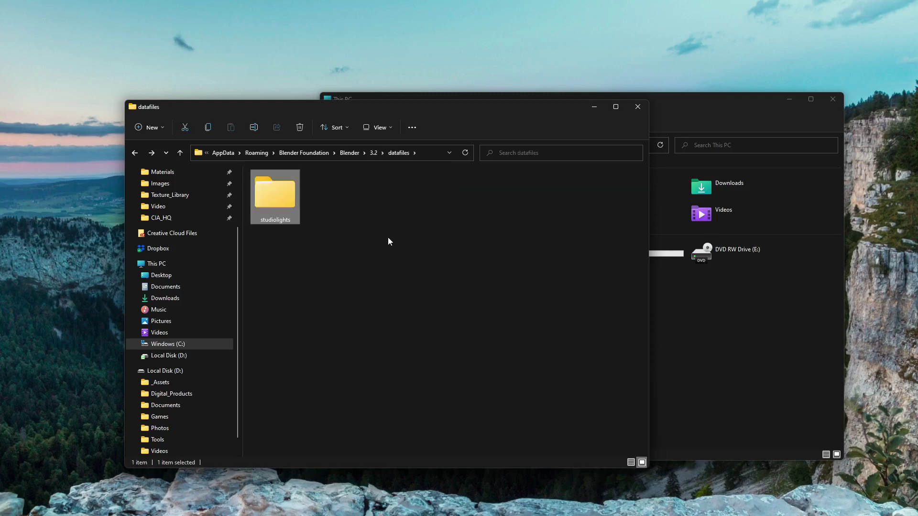
key(alt+Left)
key(alt+Left)
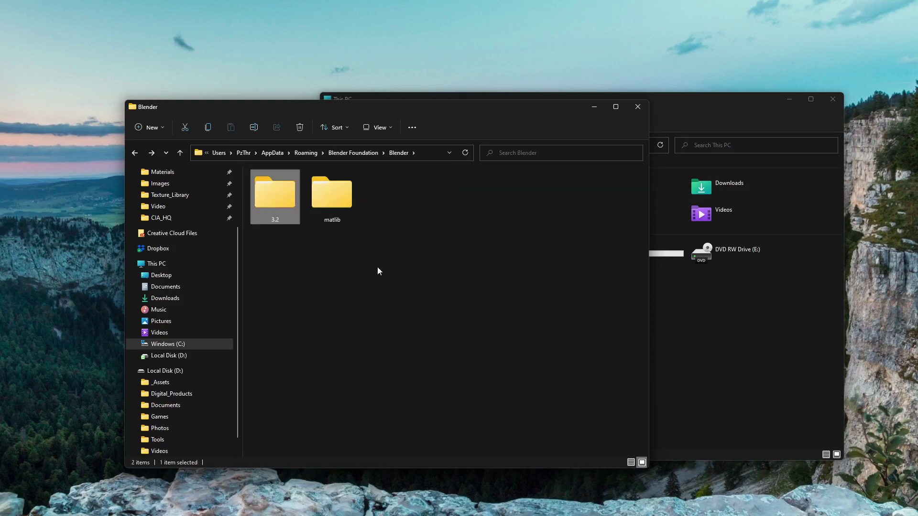
Reselect 3.2 in AppData's Blender folder, then open D:\Tools\Blender\Config_Files and select its old 3.2.
click(377, 265)
click(279, 208)
click(702, 310)
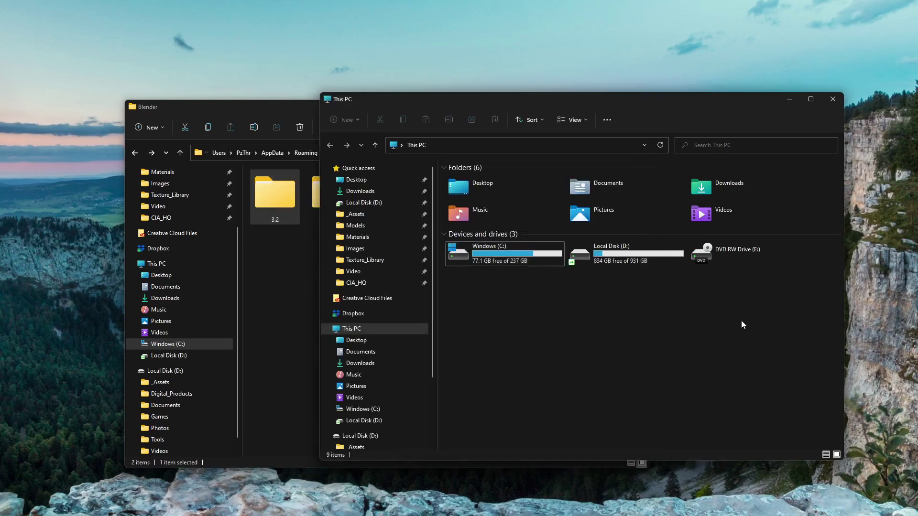
double_click(617, 253)
click(482, 230)
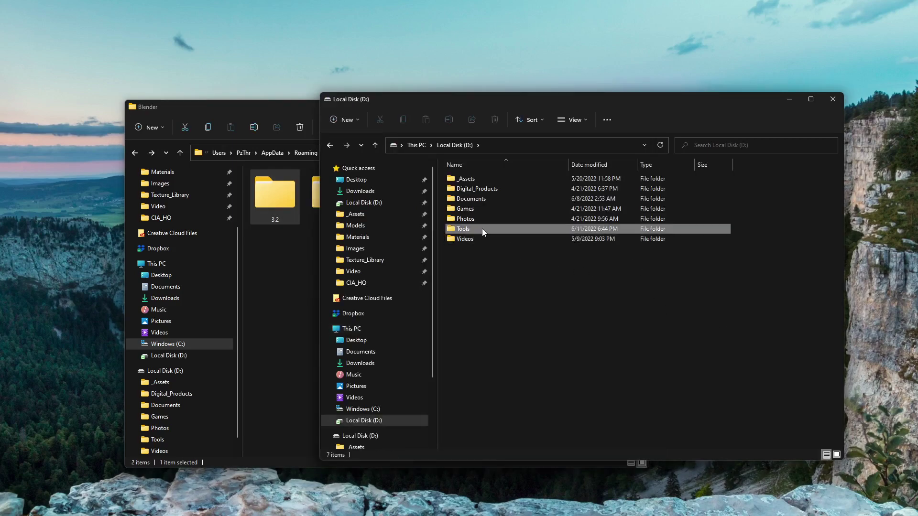
double_click(482, 229)
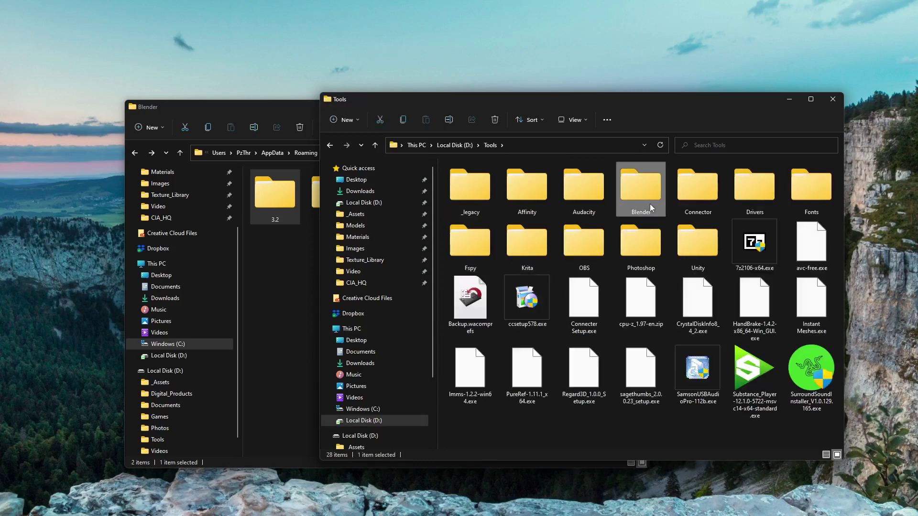
double_click(650, 204)
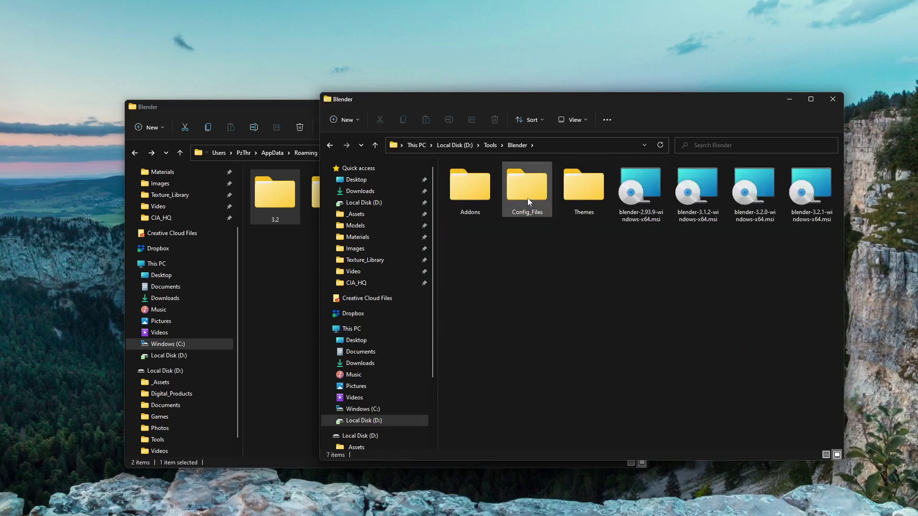
double_click(527, 198)
click(523, 202)
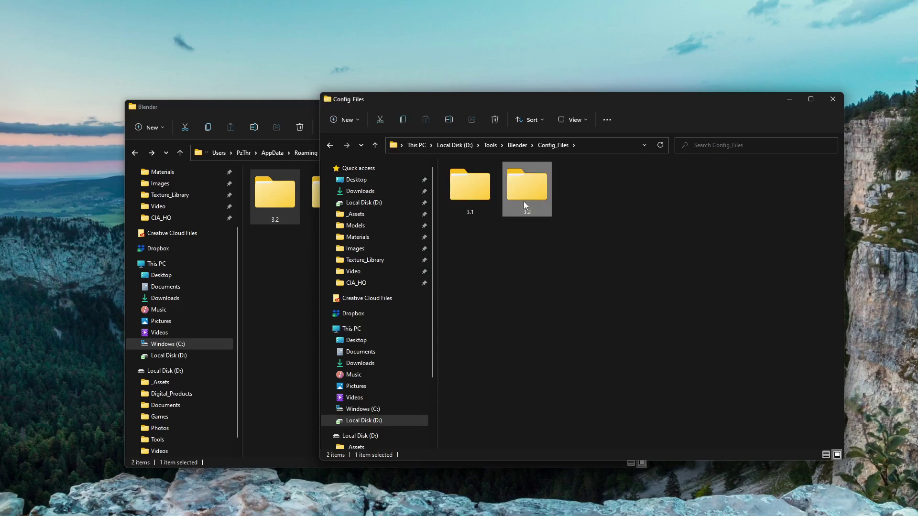
Delete the old 3.2 backup and copy the AppData 3.2 folder into Config_Files.
key(Delete)
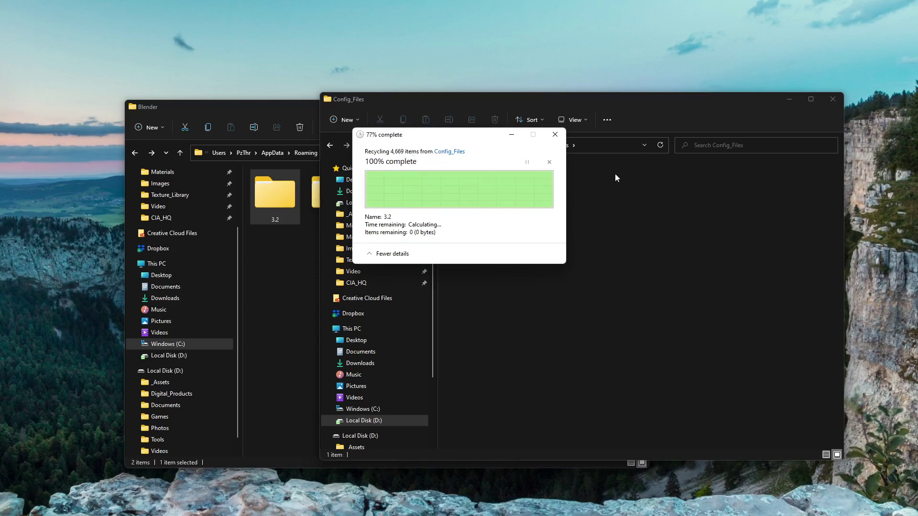
drag(277, 200, 575, 240)
click(601, 259)
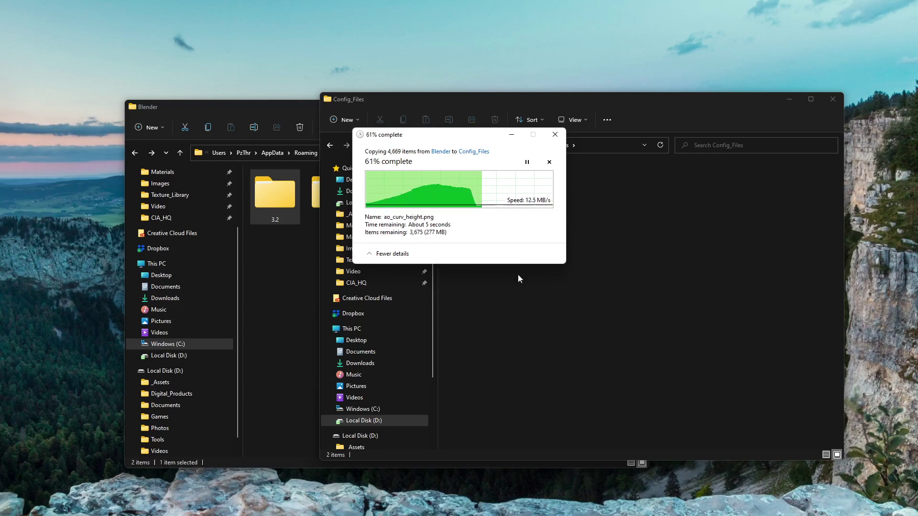
click(298, 281)
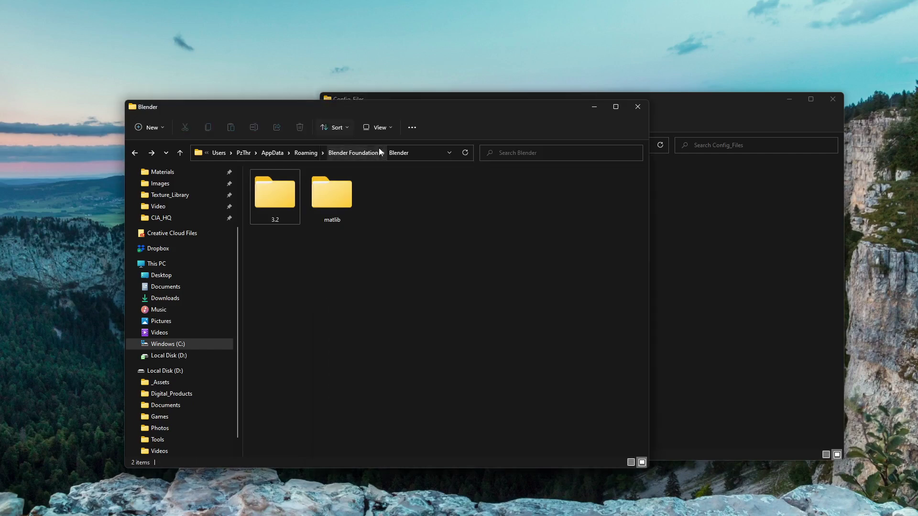
Go back up to the user folder and turn off Hidden items.
click(702, 215)
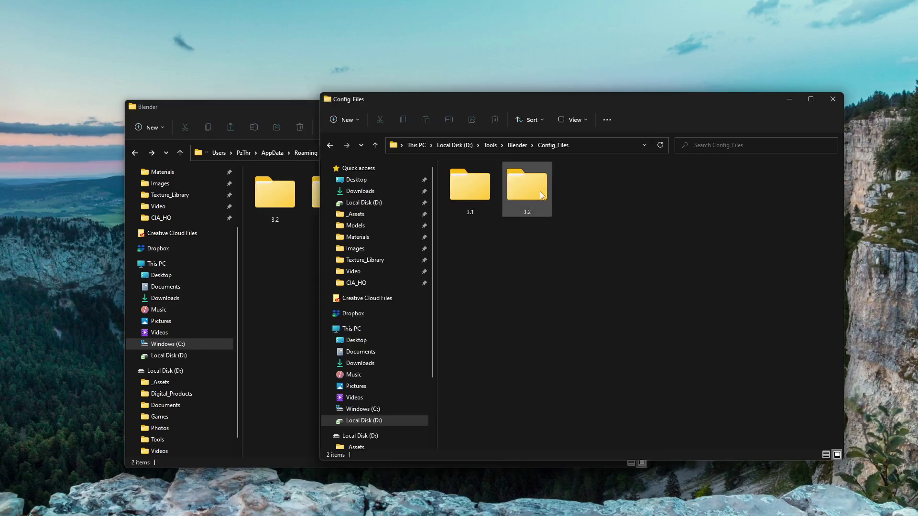
click(273, 284)
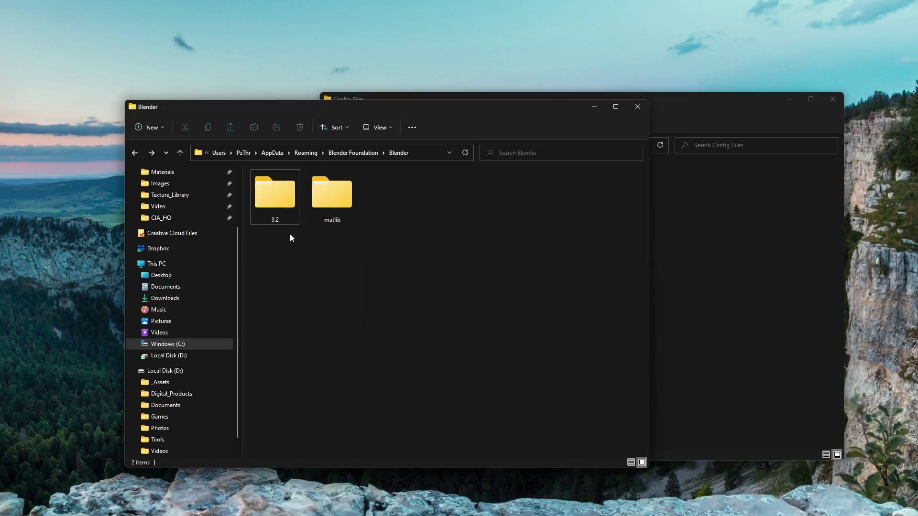
click(338, 158)
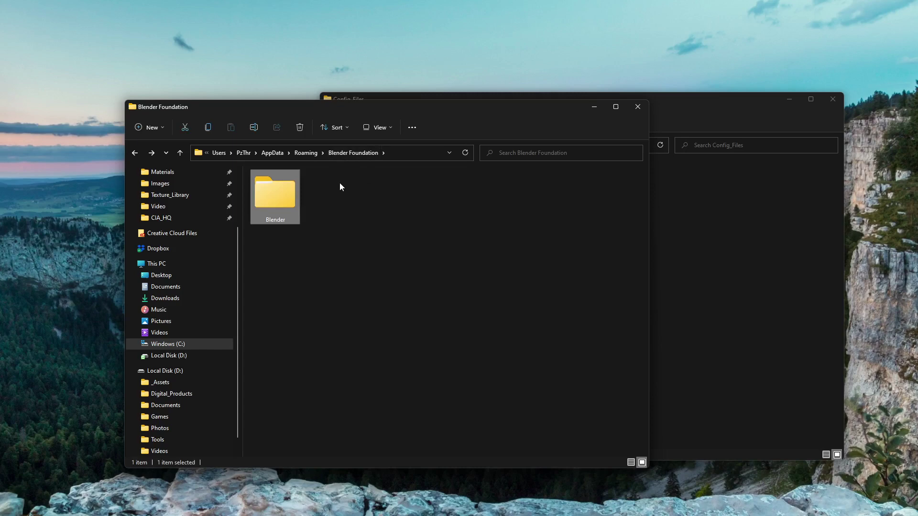
key(alt+Up)
key(alt+Up)
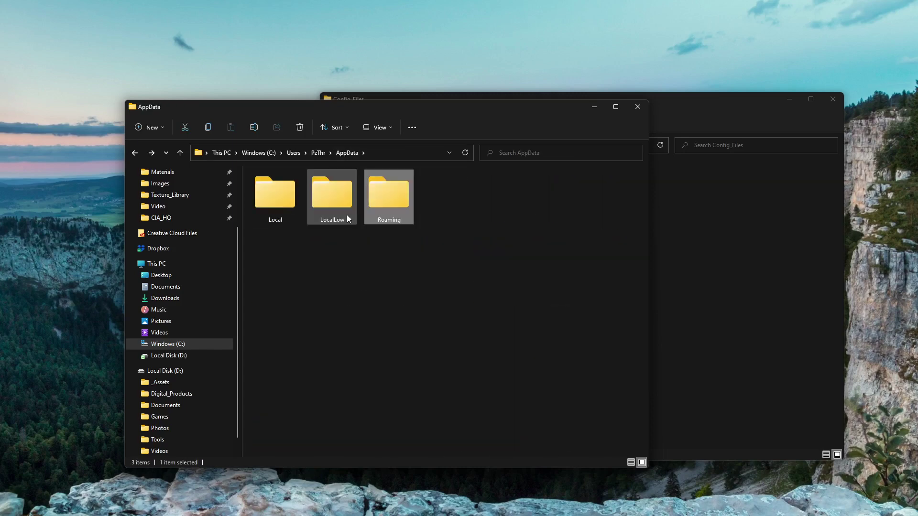
key(alt+Up)
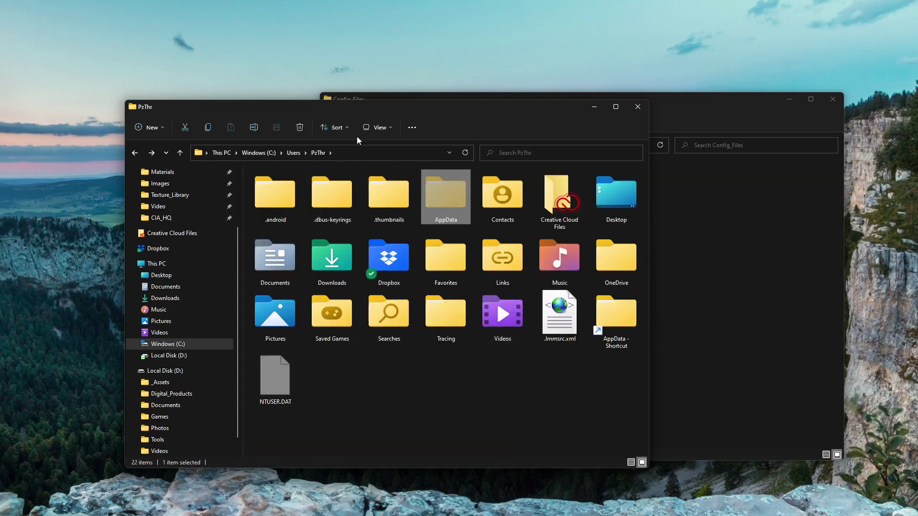
click(375, 128)
mouse_move(392, 287)
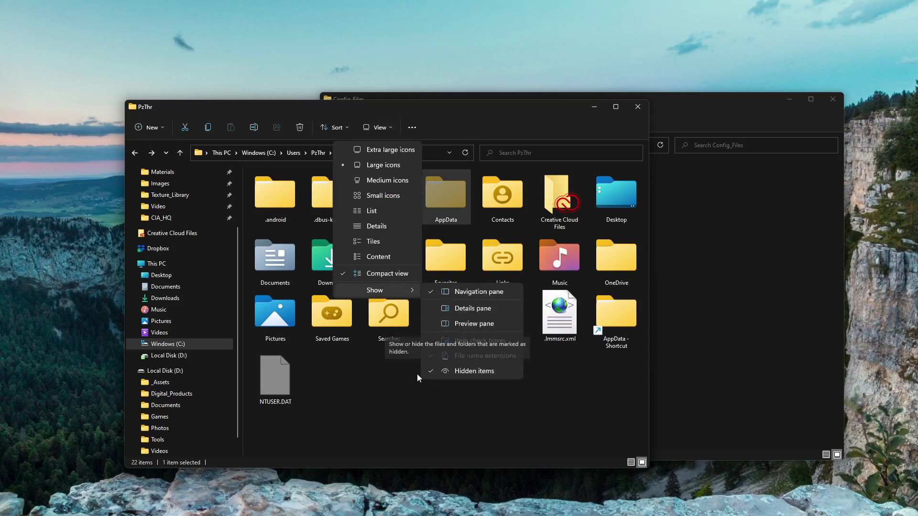
click(467, 376)
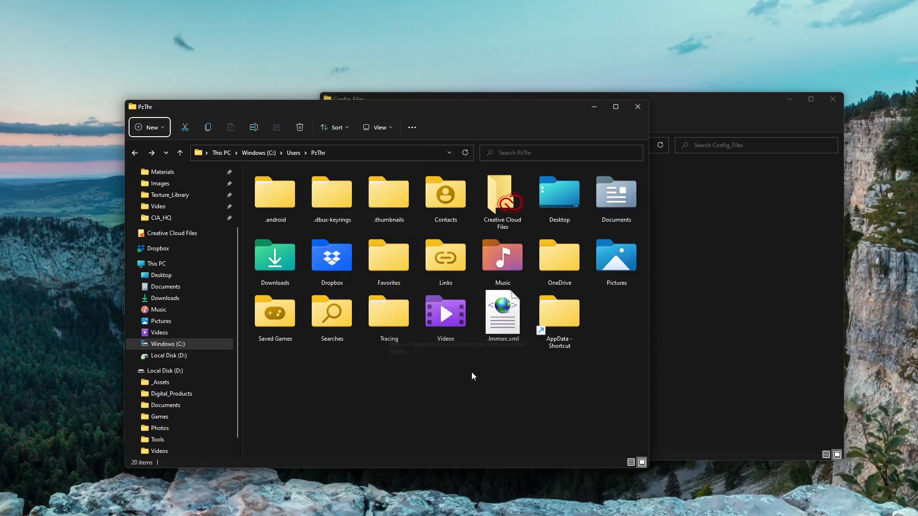
Open AppData through its shortcut, look inside Roaming, then return to AppData.
click(573, 331)
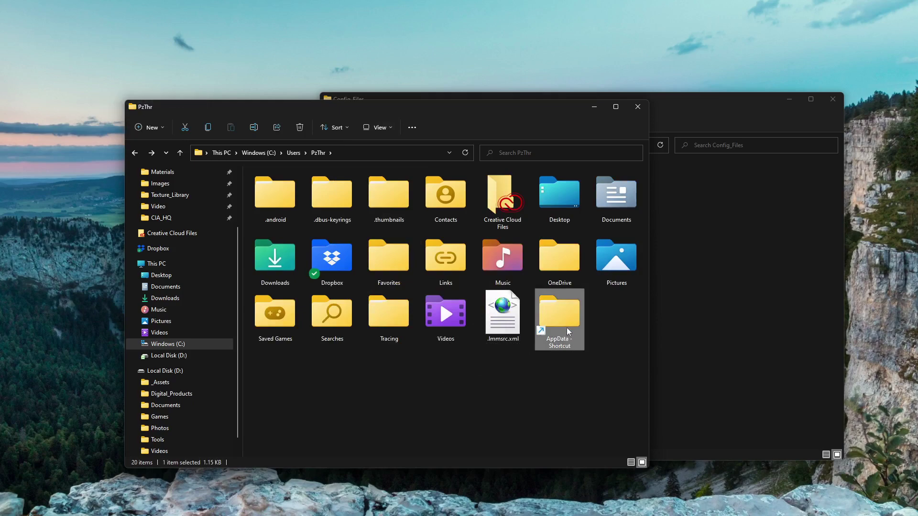
double_click(565, 330)
double_click(394, 204)
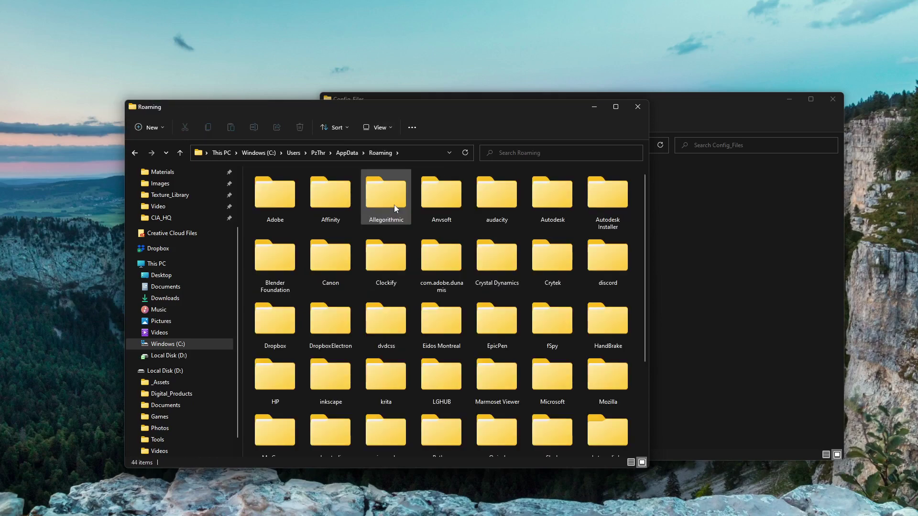
scroll(452, 292, down, 3)
key(alt+Left)
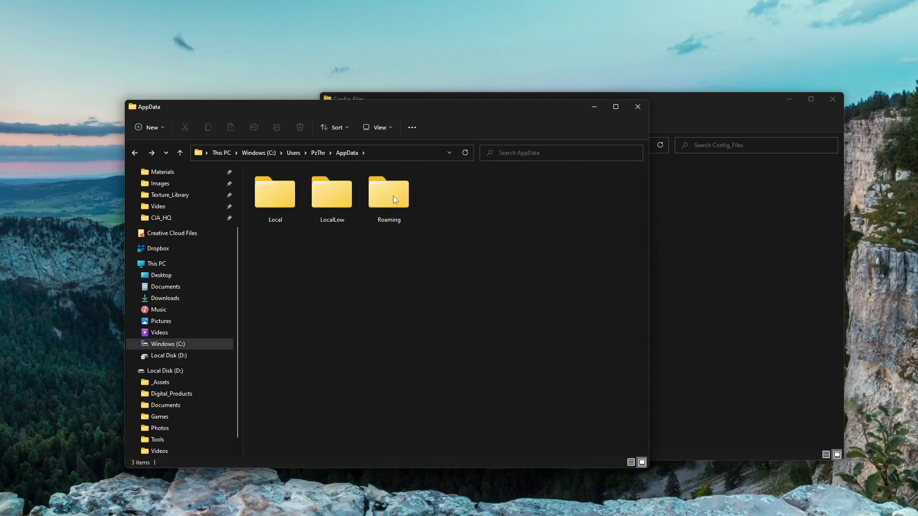
Close the AppData Explorer window and deselect the 3.2 folder.
click(641, 113)
click(539, 242)
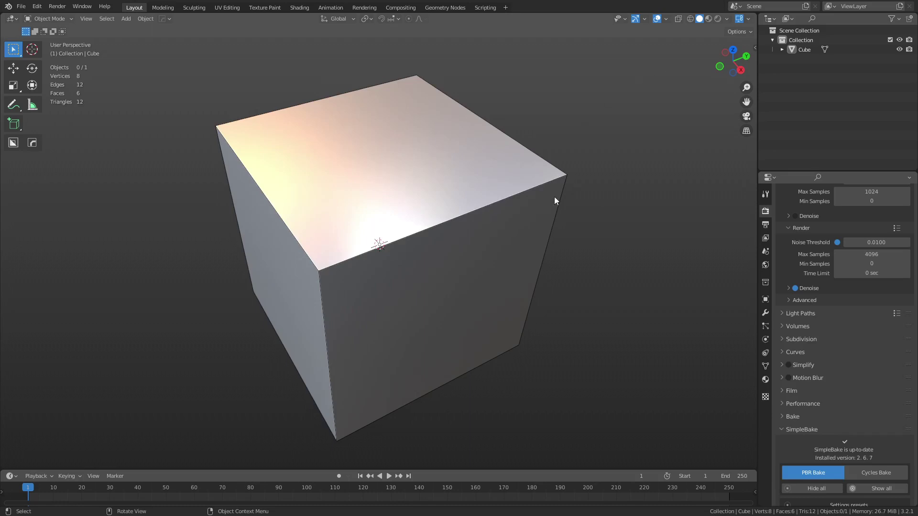
Load Blender's factory settings from File > Defaults, confirm, and inspect the default scene.
click(36, 11)
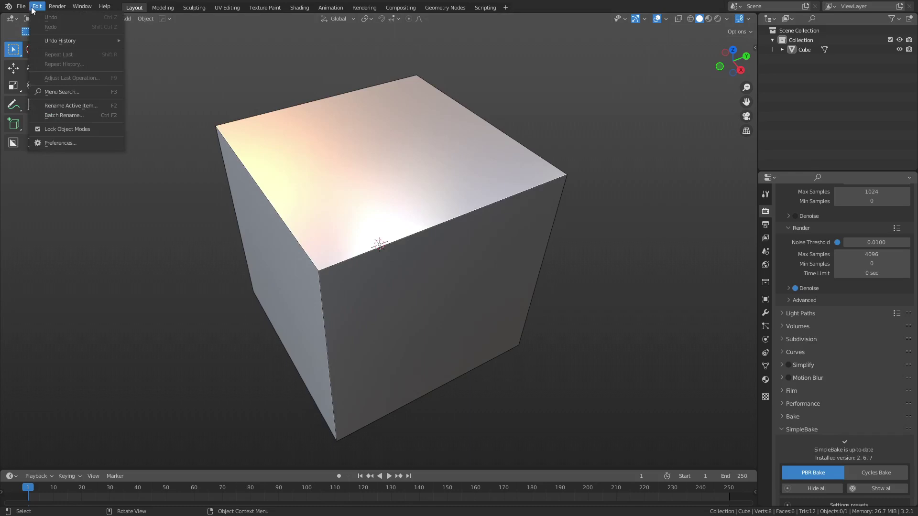
mouse_move(24, 10)
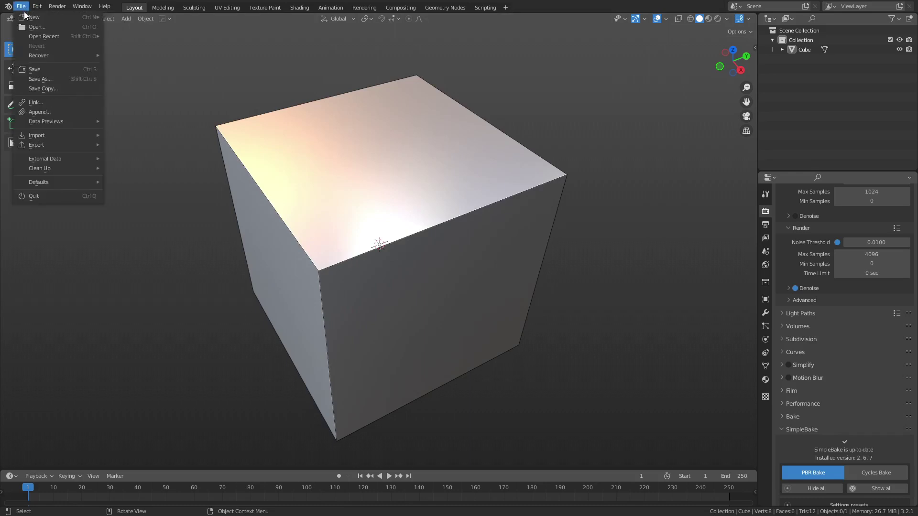
mouse_move(54, 183)
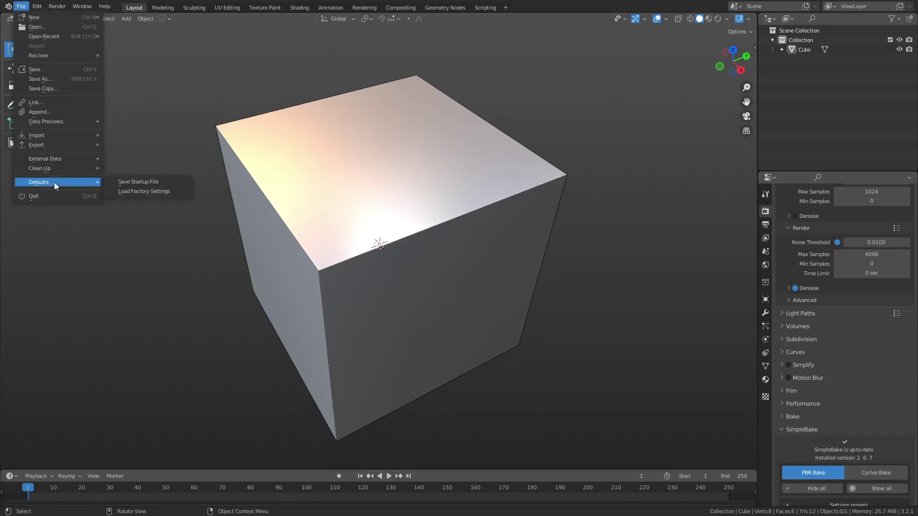
click(135, 190)
click(135, 189)
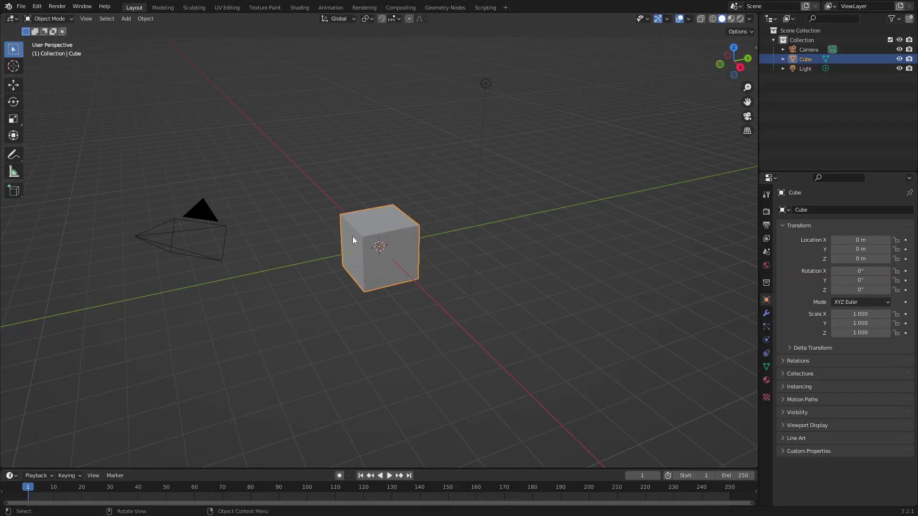
scroll(352, 235, up, 2)
drag(352, 235, 435, 252)
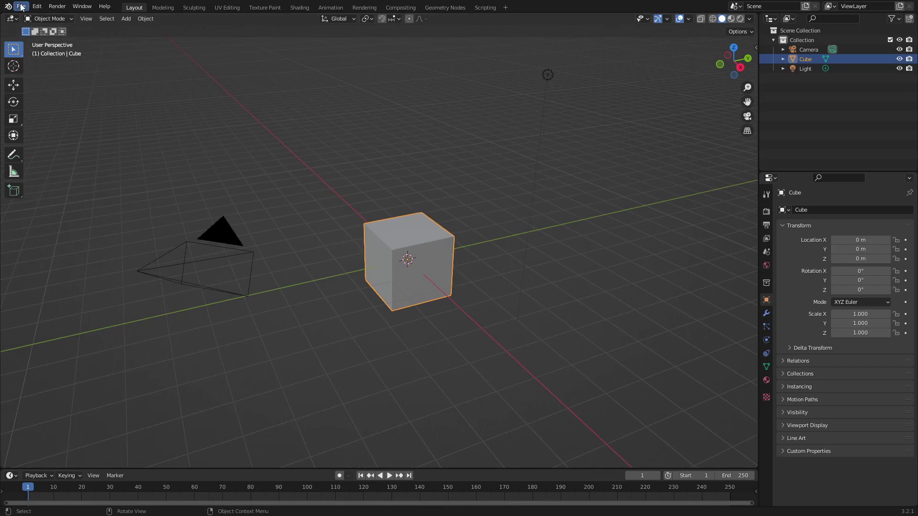
drag(349, 213, 413, 243)
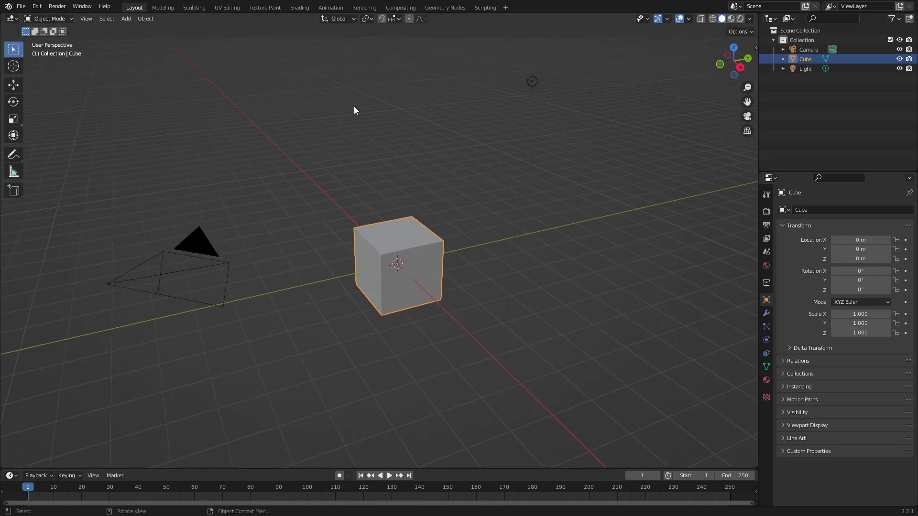